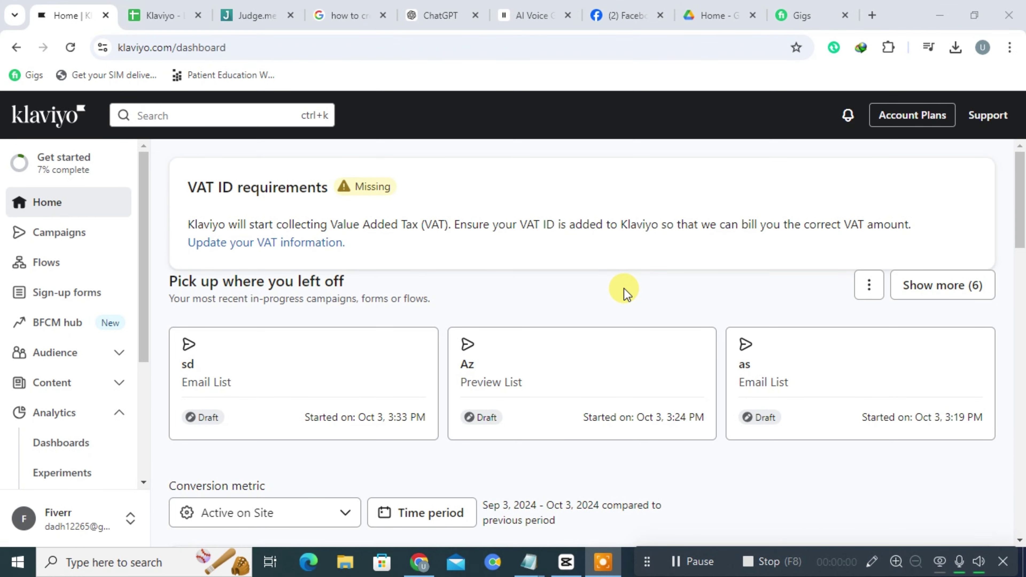
- Browse the Campaigns, Flows, Sign-up forms and BFCM hub pages
{"action": "left_click", "coordinate": [60, 233]}
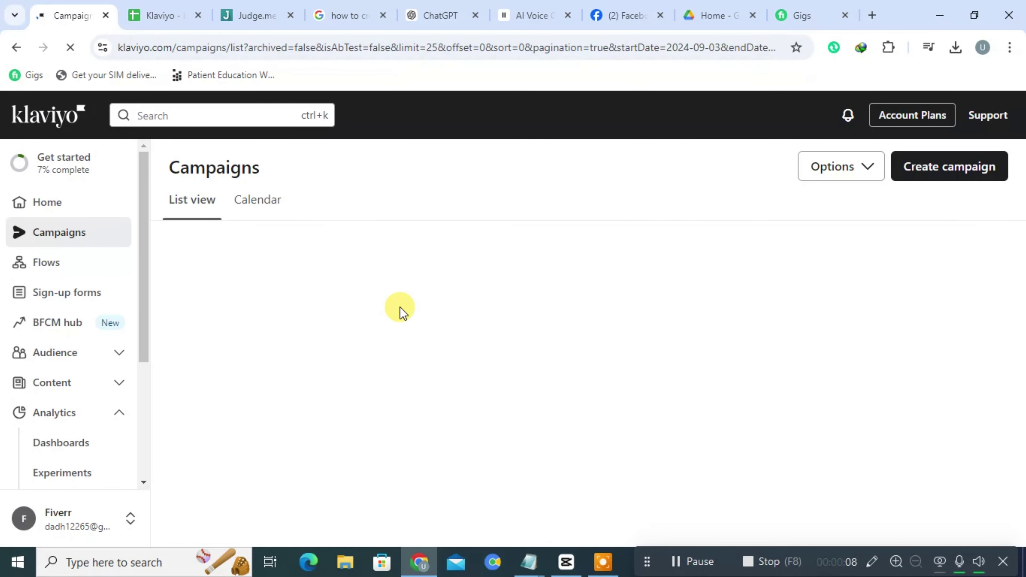
{"action": "left_click", "coordinate": [110, 270]}
{"action": "left_click", "coordinate": [96, 294]}
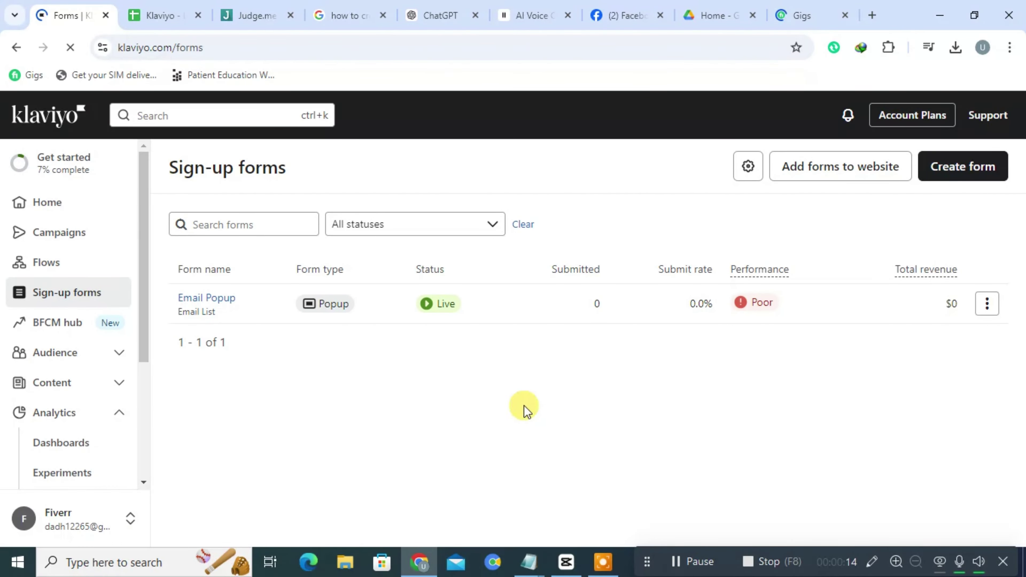
{"action": "left_click", "coordinate": [41, 327]}
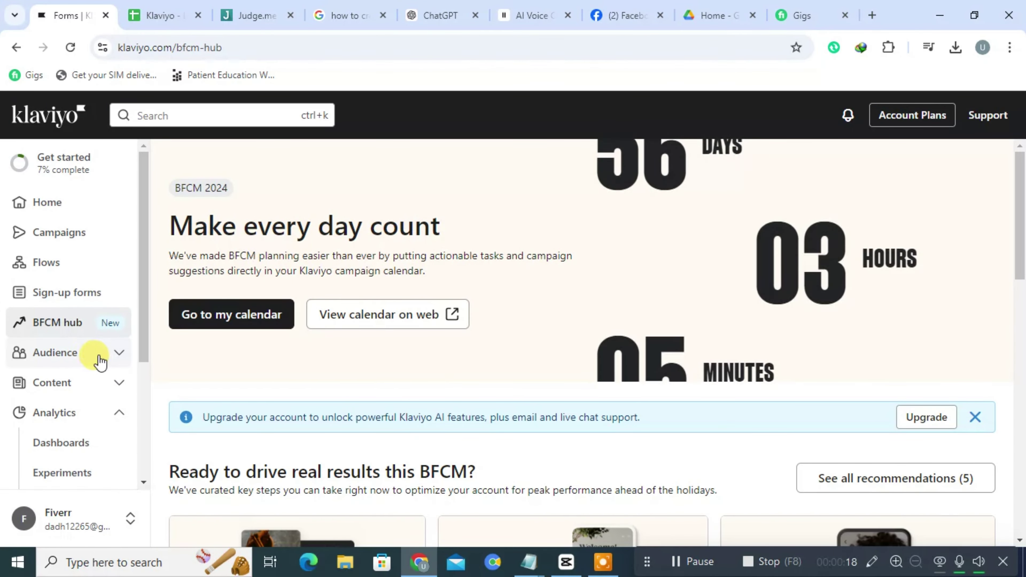
- Expand Audience and view Growth tools, Lists & segments and Profiles (1 total profile)
{"action": "left_click", "coordinate": [84, 353]}
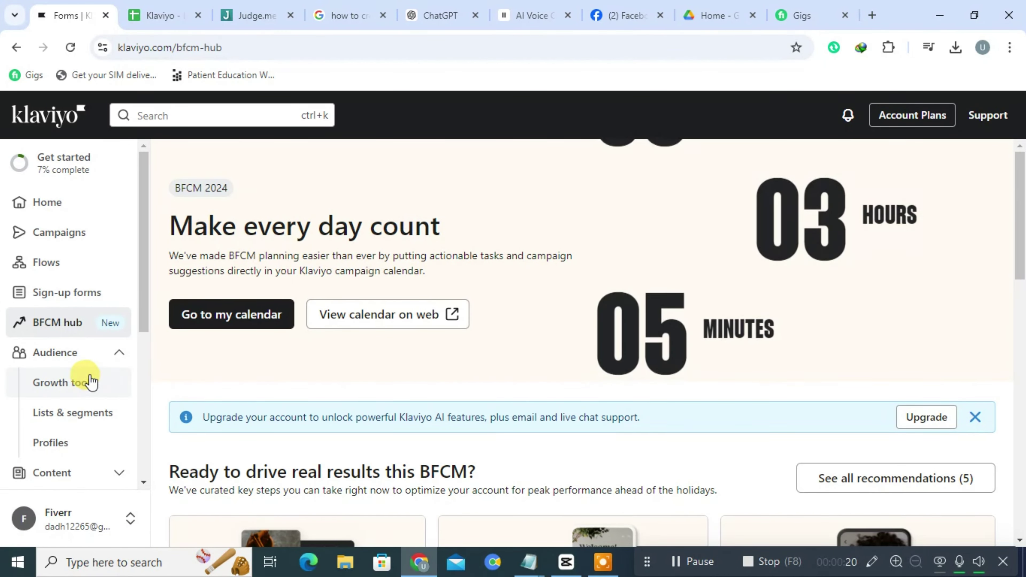
{"action": "left_click", "coordinate": [83, 380]}
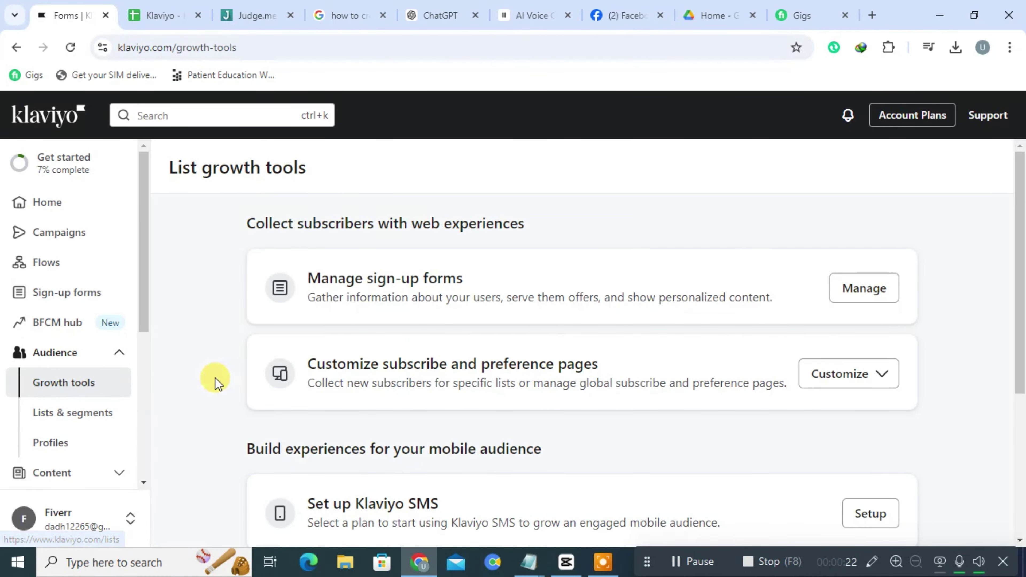
{"action": "left_click", "coordinate": [107, 419]}
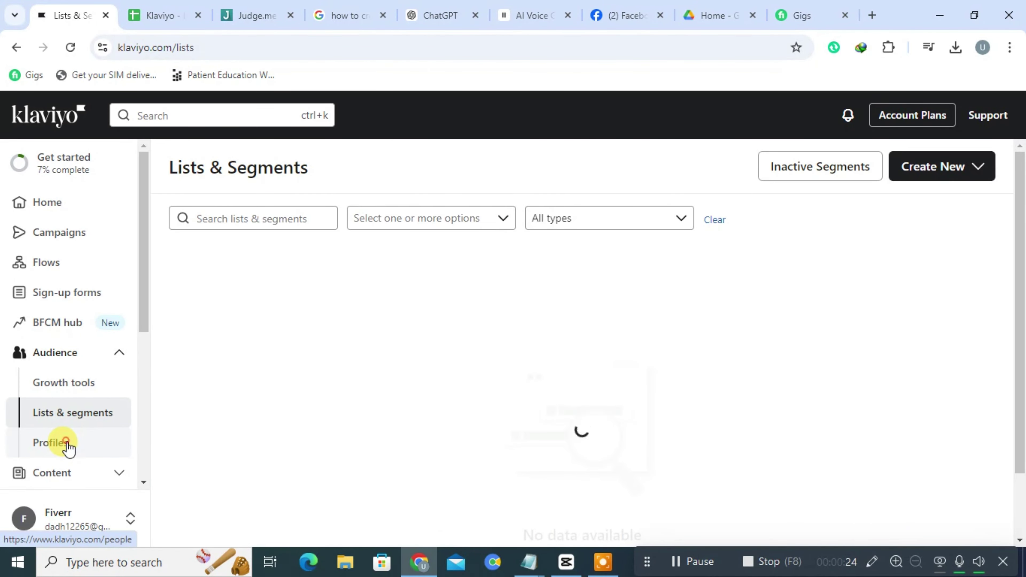
{"action": "left_click", "coordinate": [67, 445]}
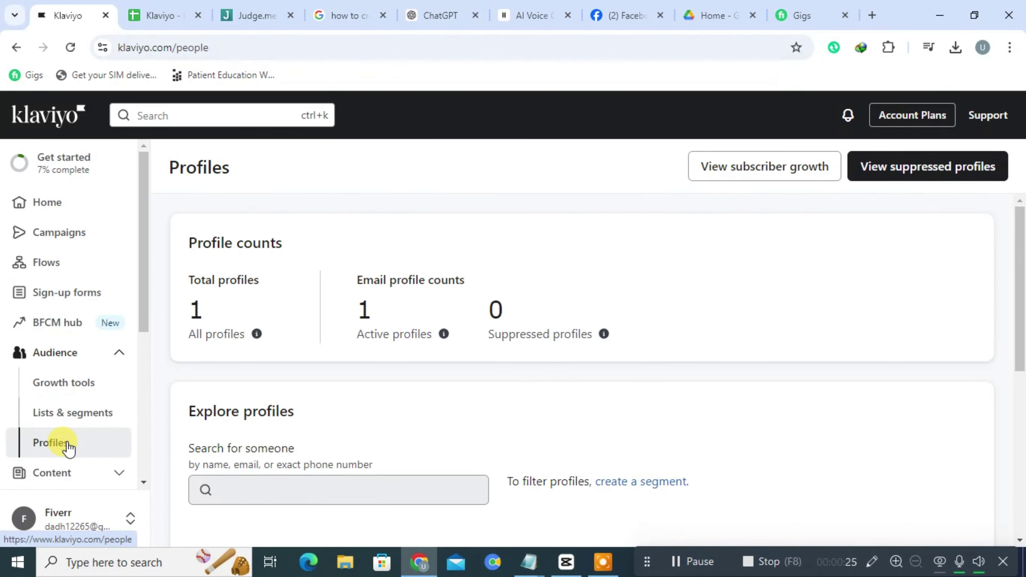
- Expand Content and view the Templates, Products and Images & brand pages
{"action": "left_click", "coordinate": [56, 474]}
{"action": "left_click_drag", "start_coordinate": [143, 282], "coordinate": [154, 351]}
{"action": "left_click", "coordinate": [56, 352]}
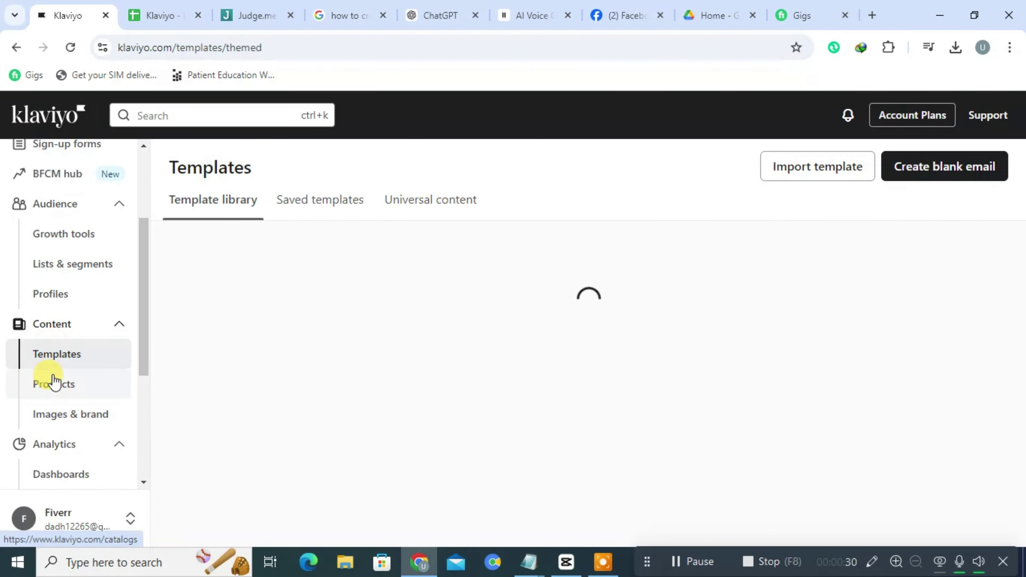
{"action": "left_click", "coordinate": [99, 382]}
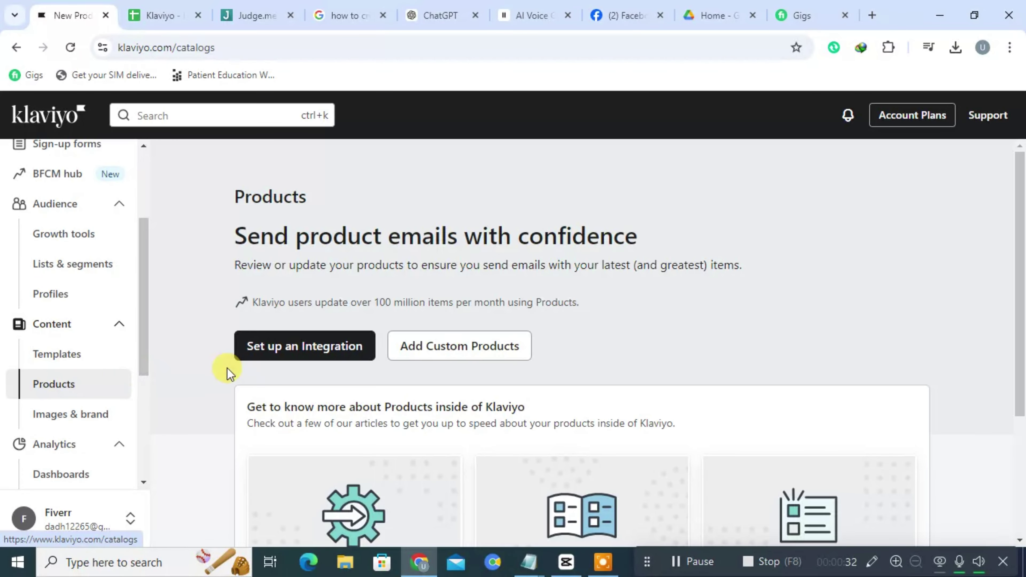
{"action": "left_click", "coordinate": [87, 414]}
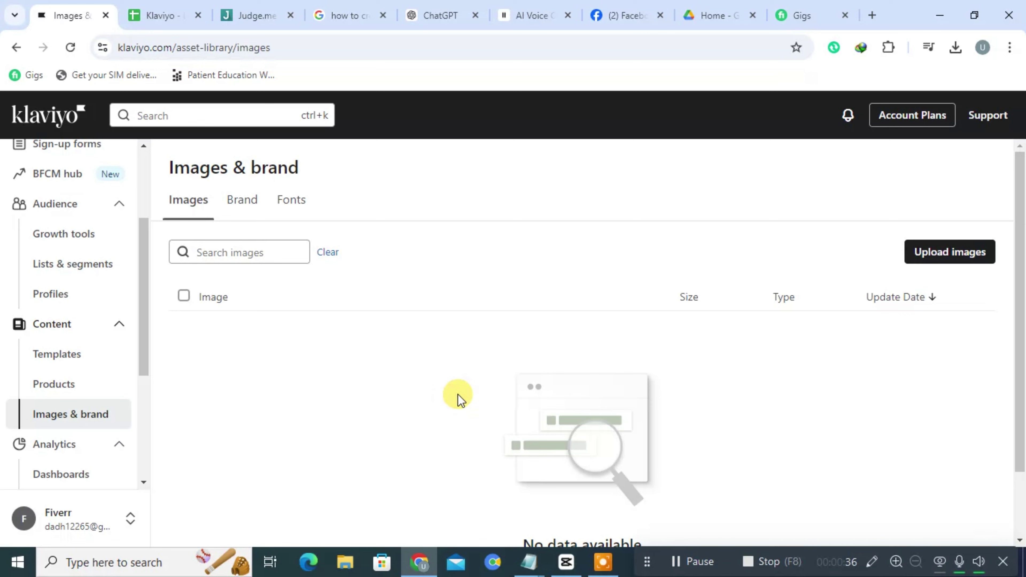
- Collapse Analytics and look through the SMS Conversations page
{"action": "left_click", "coordinate": [83, 453]}
{"action": "left_click", "coordinate": [76, 469]}
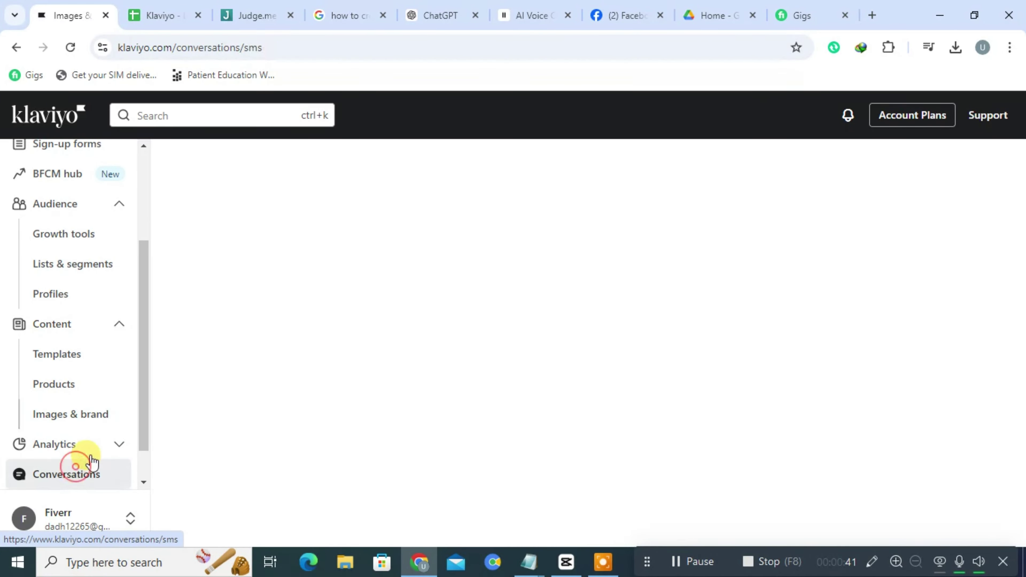
{"action": "scroll", "coordinate": [145, 376], "scroll_direction": "down", "scroll_amount": 2}
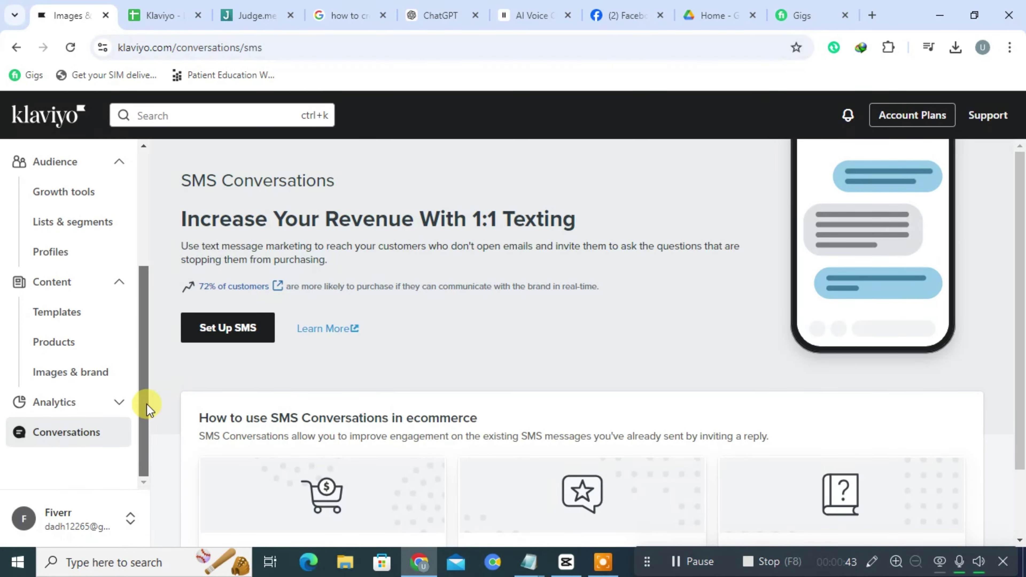
{"action": "scroll", "coordinate": [146, 413], "scroll_direction": "up", "scroll_amount": 3}
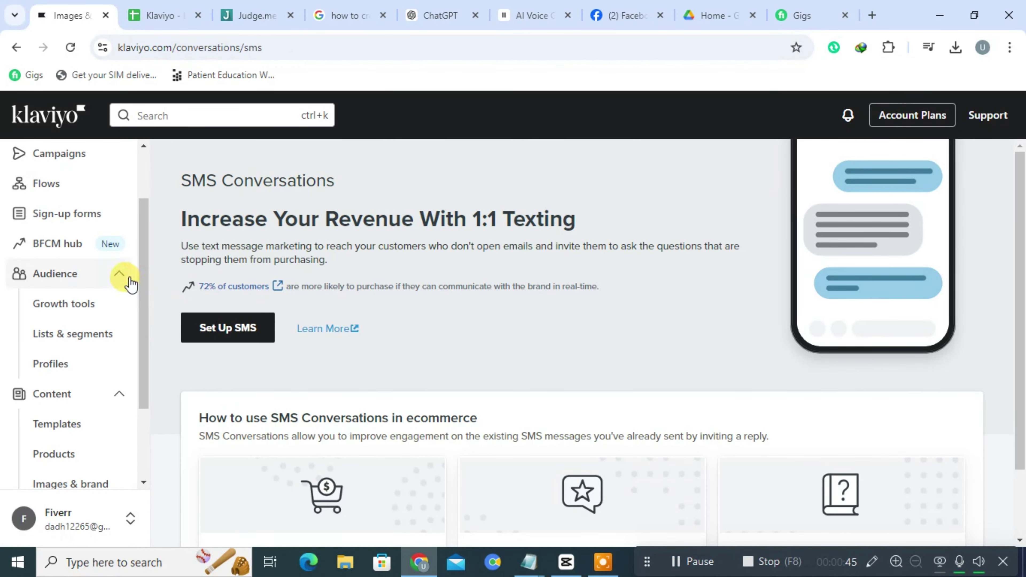
- Collapse Audience, revisit Templates and Images & brand, and expand Analytics
{"action": "left_click", "coordinate": [126, 279]}
{"action": "left_click", "coordinate": [71, 330]}
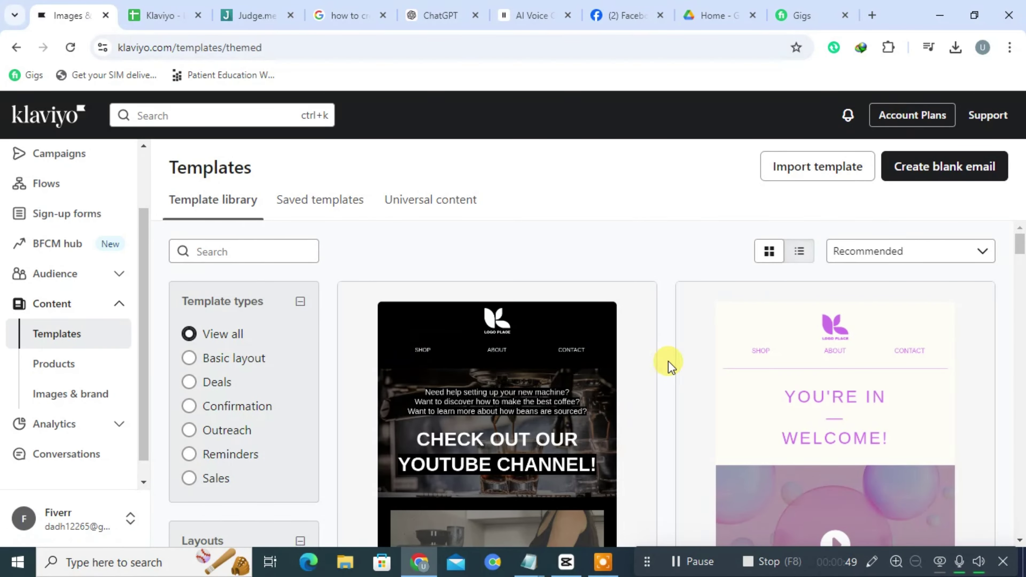
{"action": "left_click", "coordinate": [77, 398]}
{"action": "left_click", "coordinate": [71, 427]}
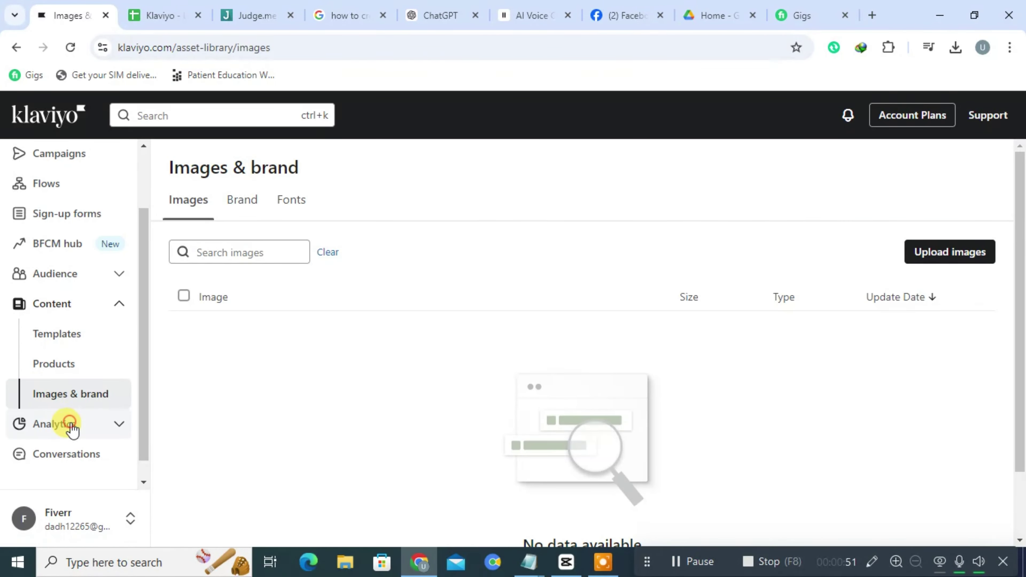
- Review the analytics Dashboards, Custom reports and Deliverability pages
{"action": "left_click", "coordinate": [74, 454]}
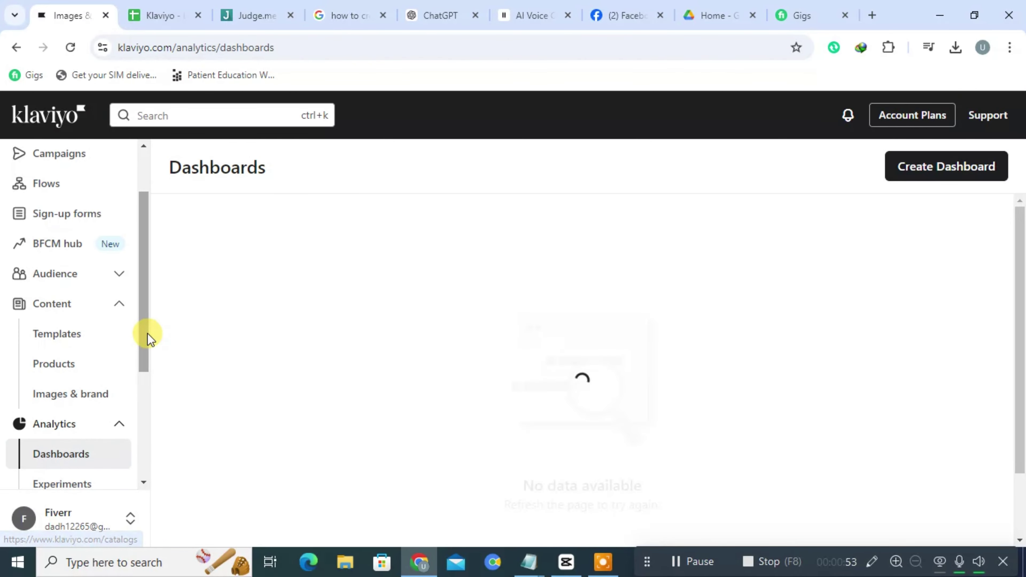
{"action": "scroll", "coordinate": [147, 367], "scroll_direction": "down", "scroll_amount": 5}
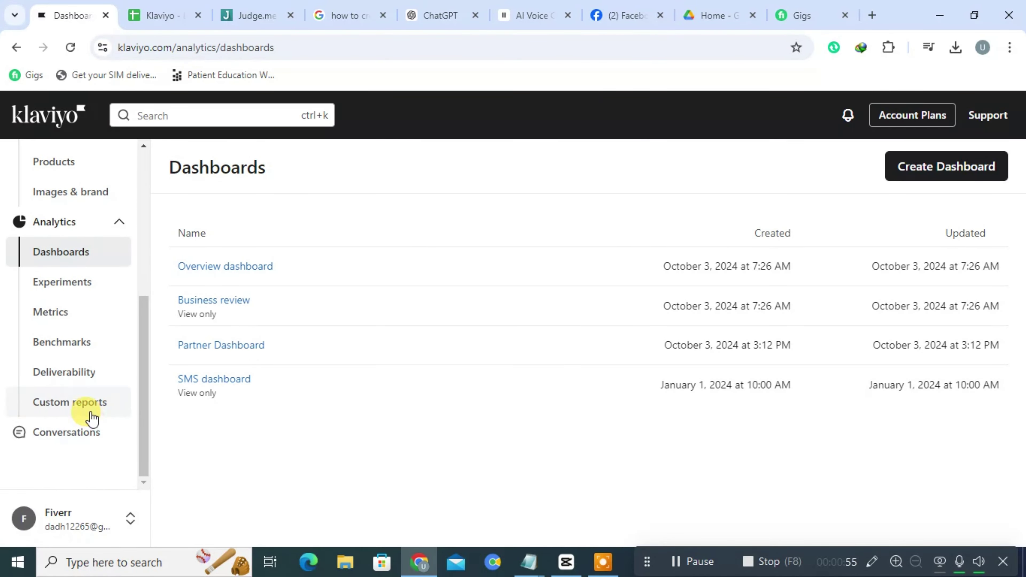
{"action": "left_click", "coordinate": [91, 405]}
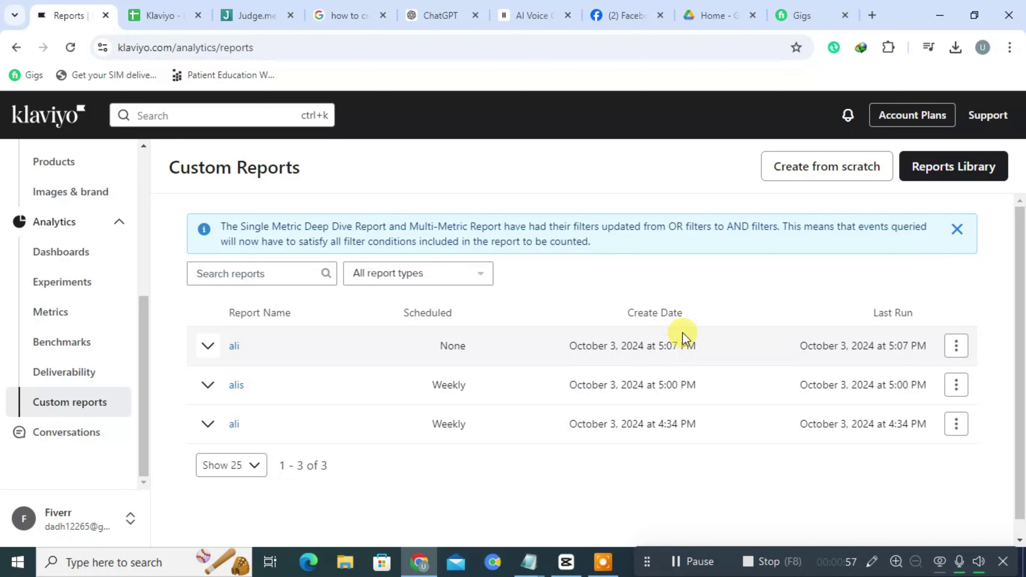
{"action": "left_click", "coordinate": [52, 379]}
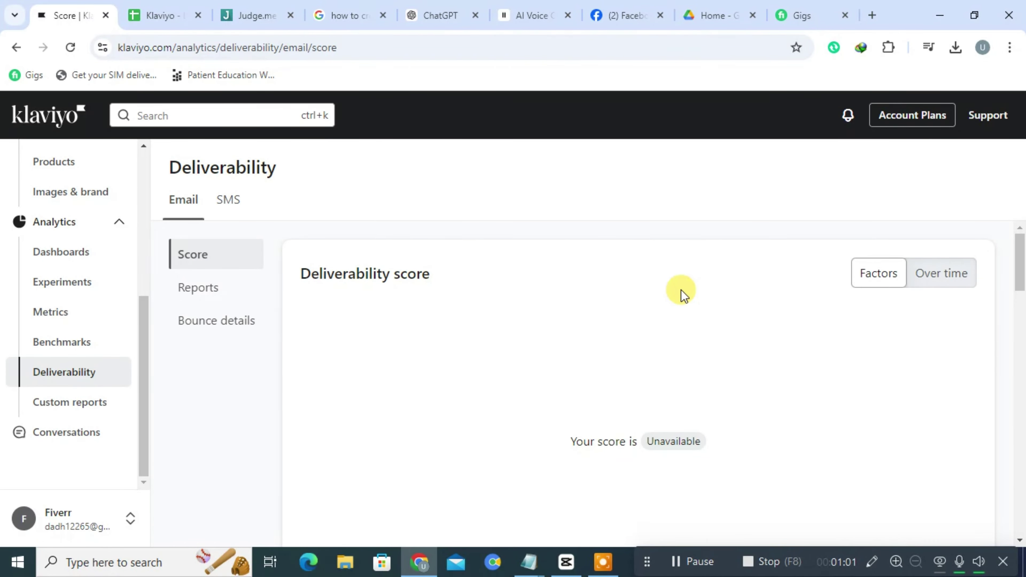
- Check Benchmarks, dismissing its welcome prompt, then the Metrics and Experiments pages
{"action": "left_click", "coordinate": [68, 340]}
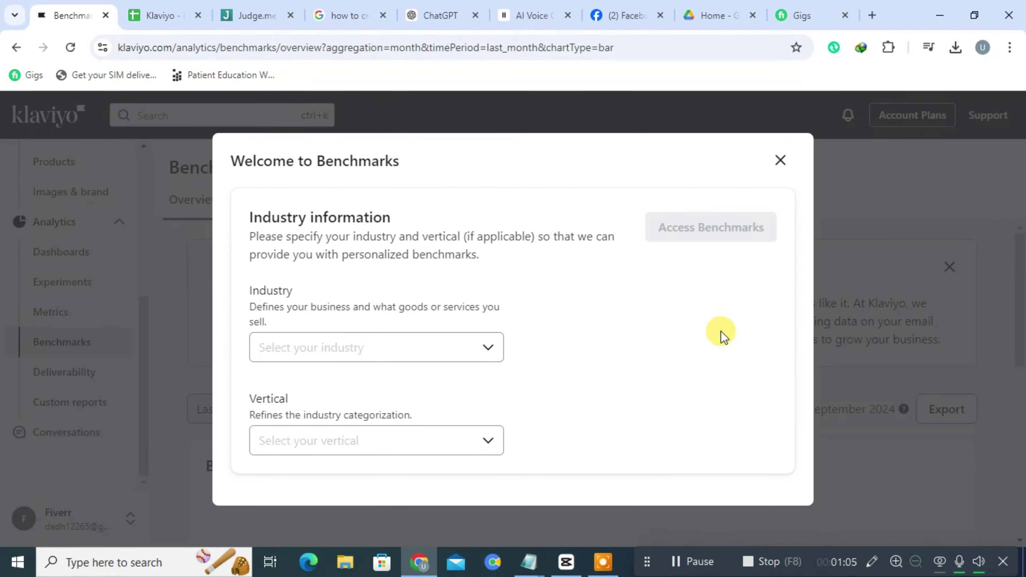
{"action": "left_click", "coordinate": [780, 161]}
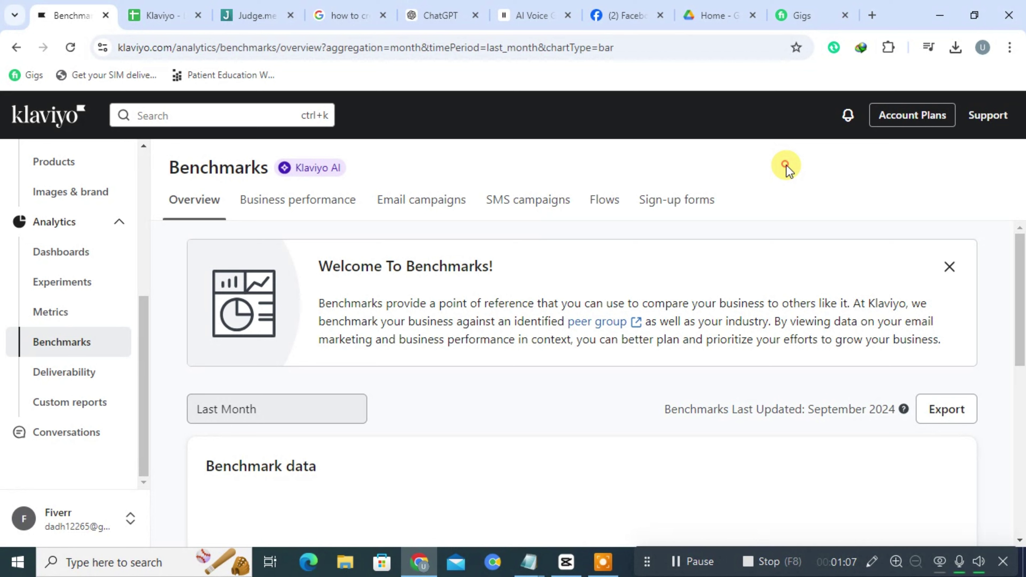
{"action": "left_click", "coordinate": [58, 315]}
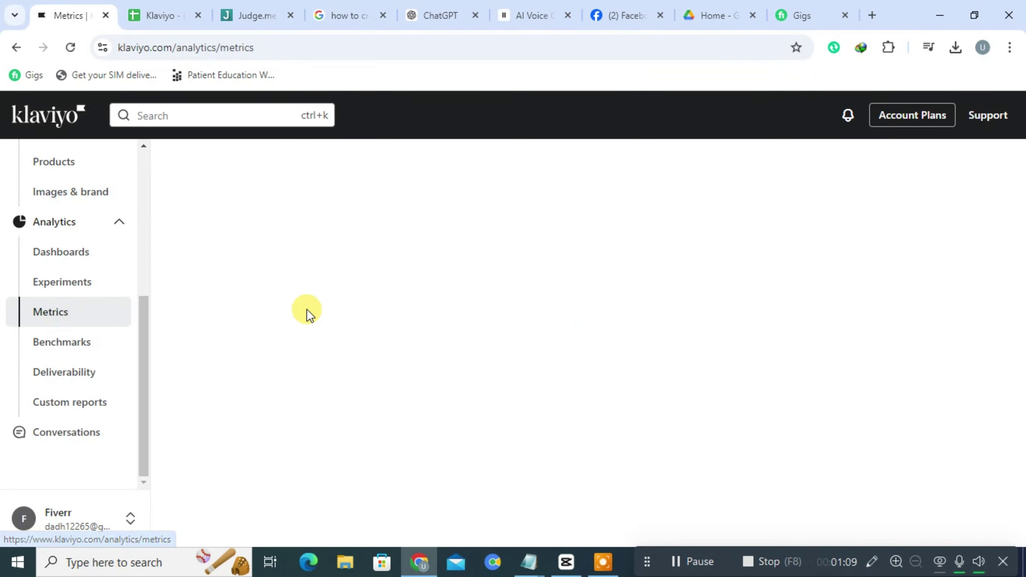
{"action": "left_click", "coordinate": [81, 284]}
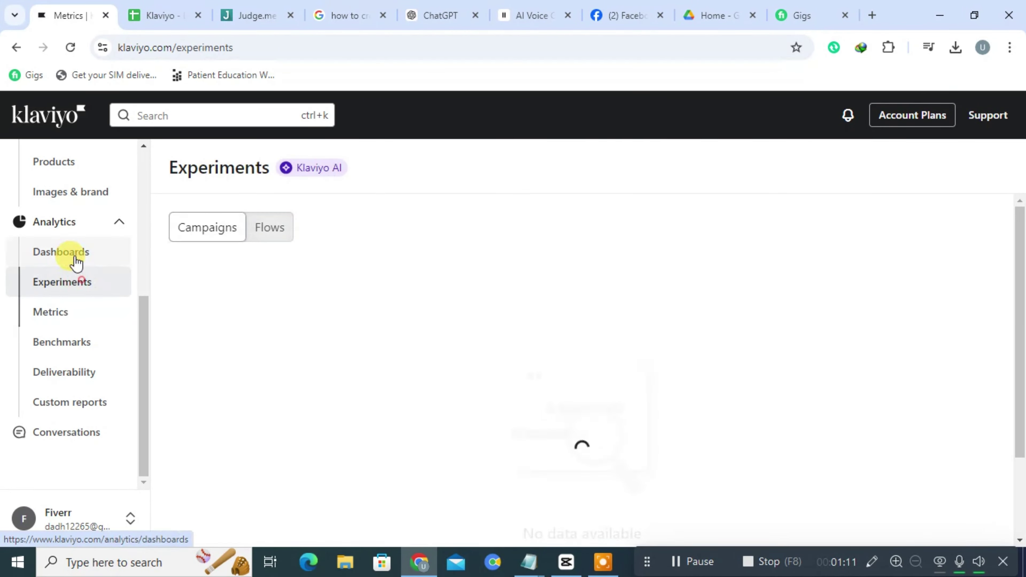
- Return to Dashboards (four dashboards), then go Home and on to Campaigns
{"action": "left_click", "coordinate": [75, 258]}
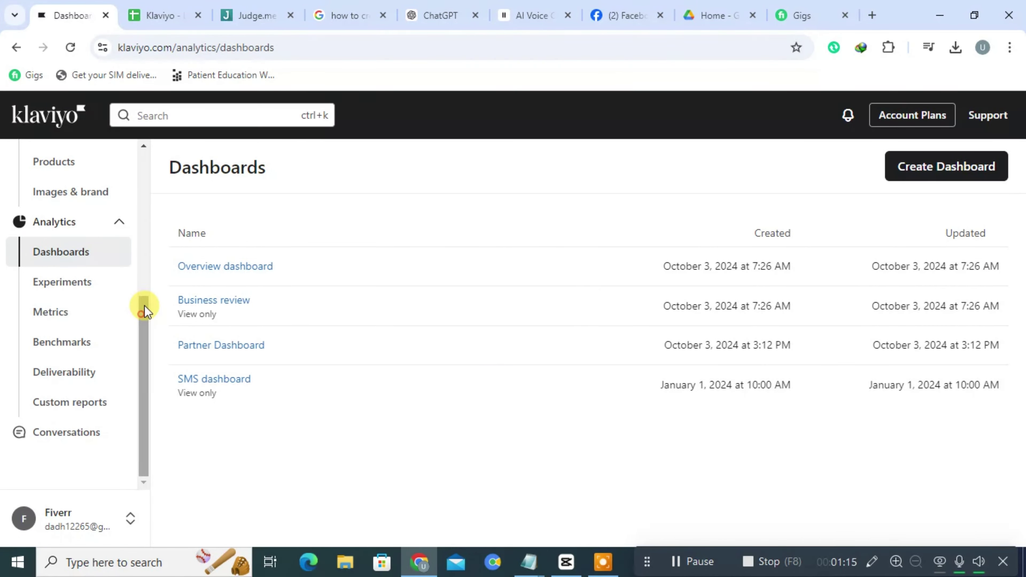
{"action": "left_click_drag", "start_coordinate": [141, 305], "coordinate": [155, 156]}
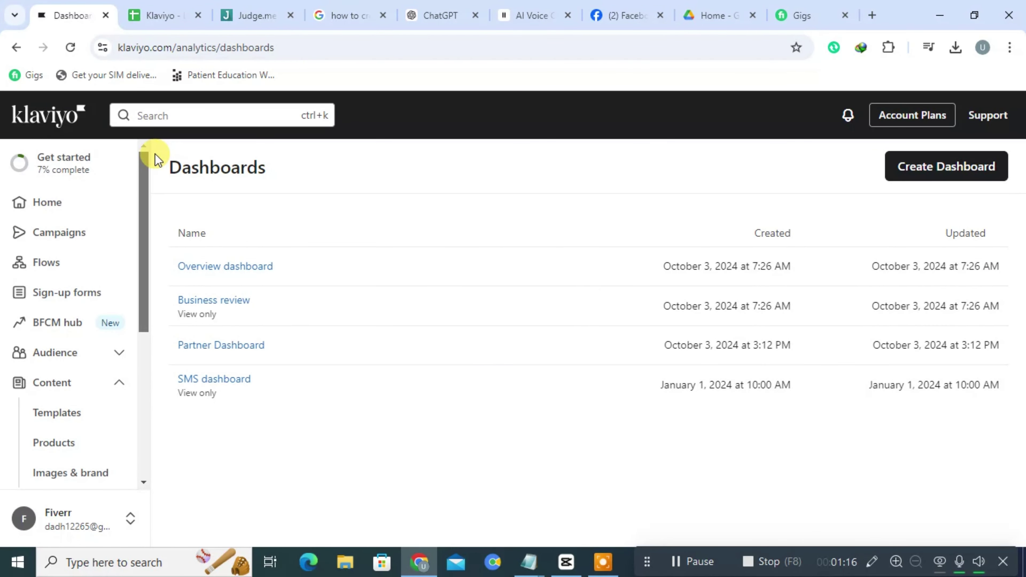
{"action": "left_click", "coordinate": [72, 212]}
{"action": "left_click", "coordinate": [74, 231]}
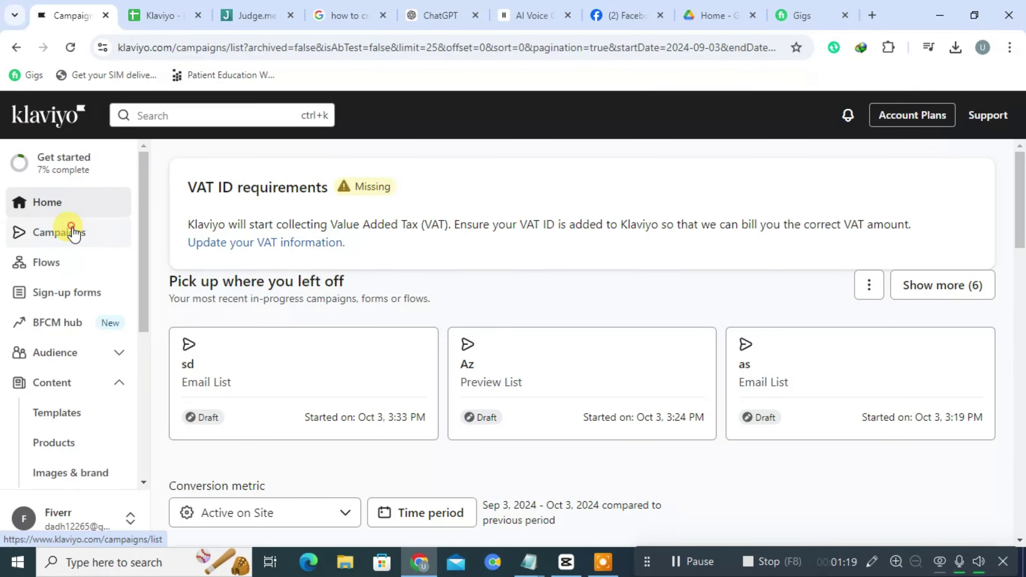
- Create a campaign with the default name and send it to the SMS List
{"action": "left_click", "coordinate": [935, 166]}
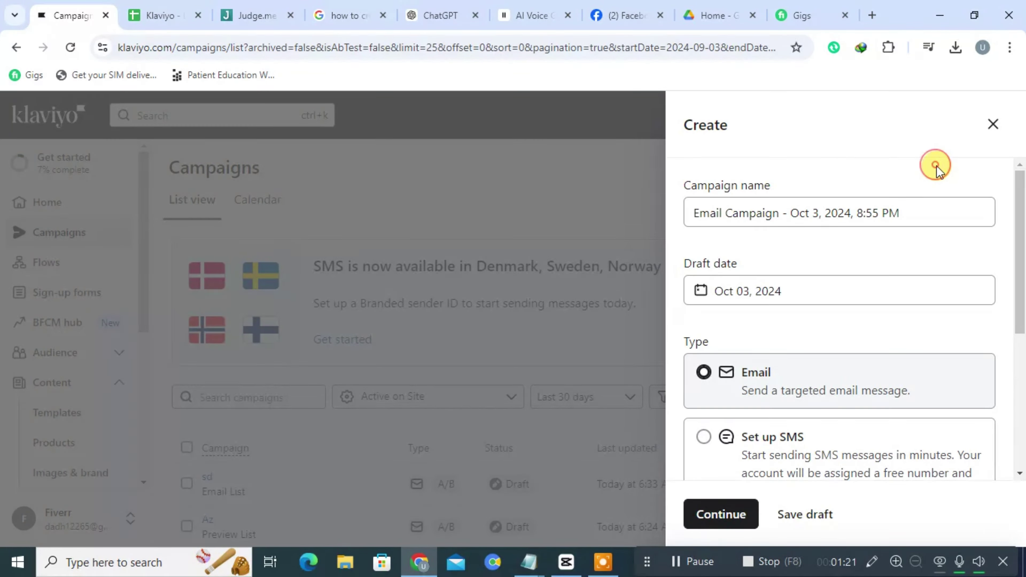
{"action": "left_click", "coordinate": [884, 213]}
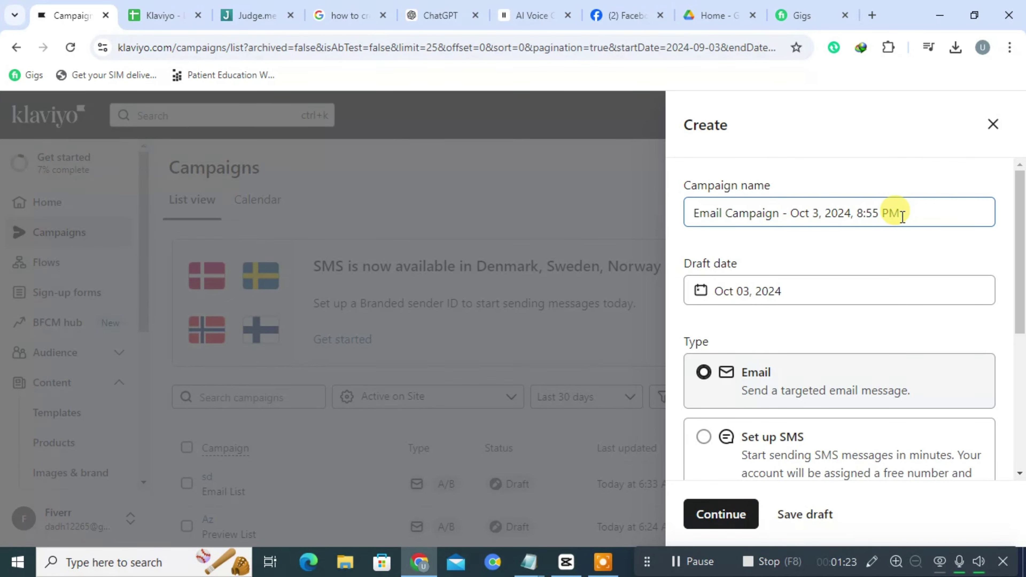
{"action": "left_click", "coordinate": [711, 515]}
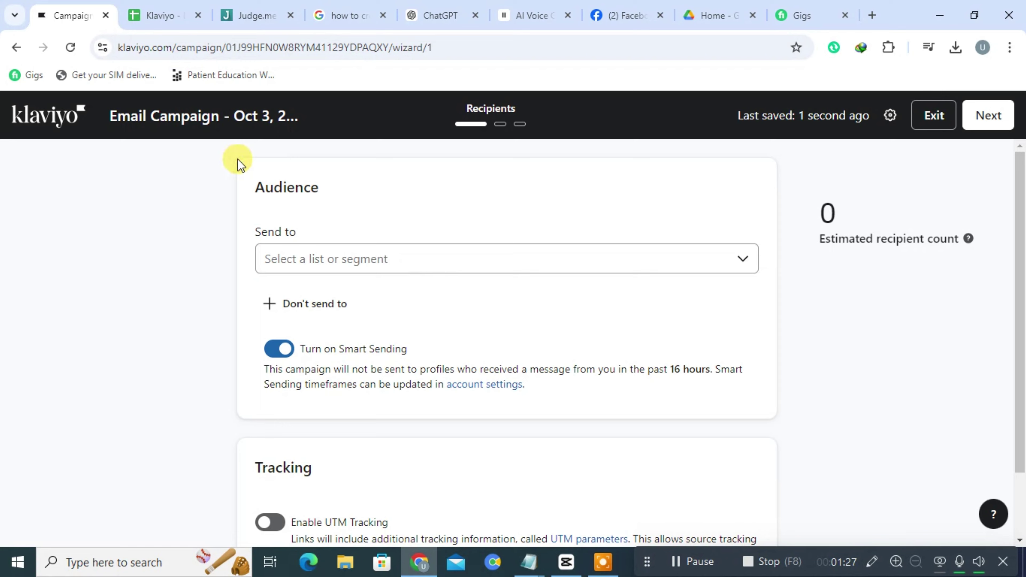
{"action": "left_click", "coordinate": [743, 261]}
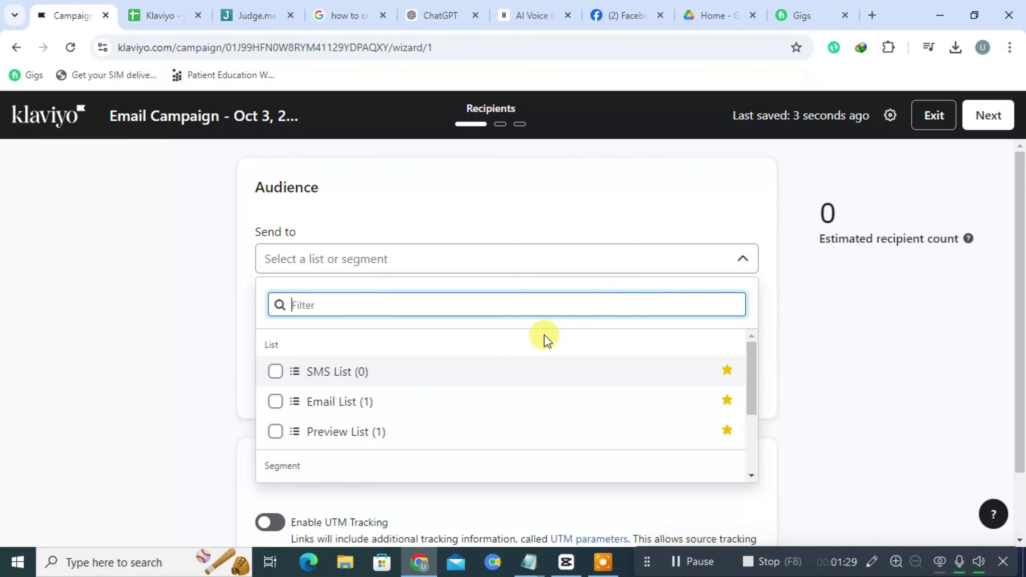
{"action": "left_click", "coordinate": [513, 369]}
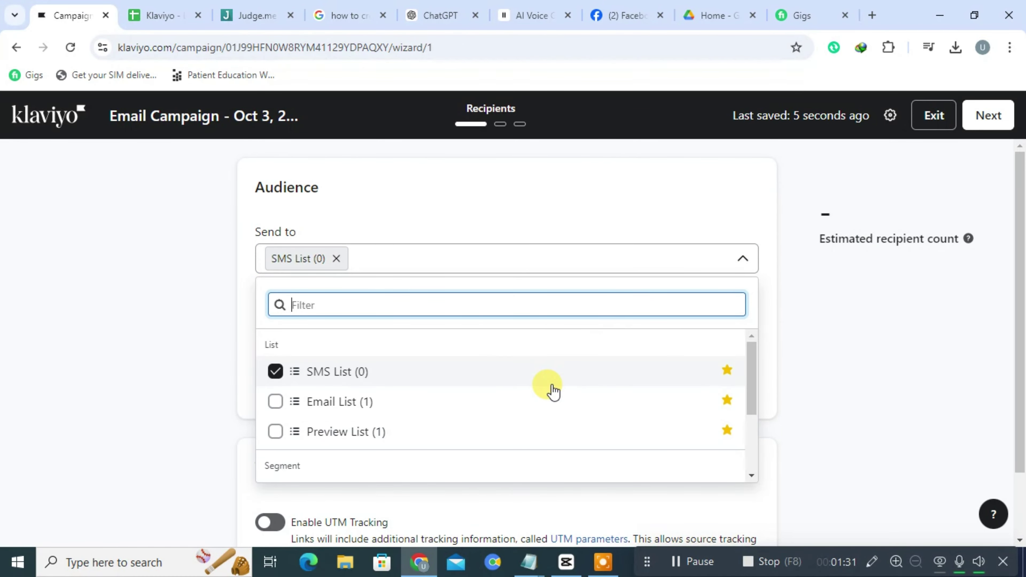
{"action": "left_click", "coordinate": [989, 116]}
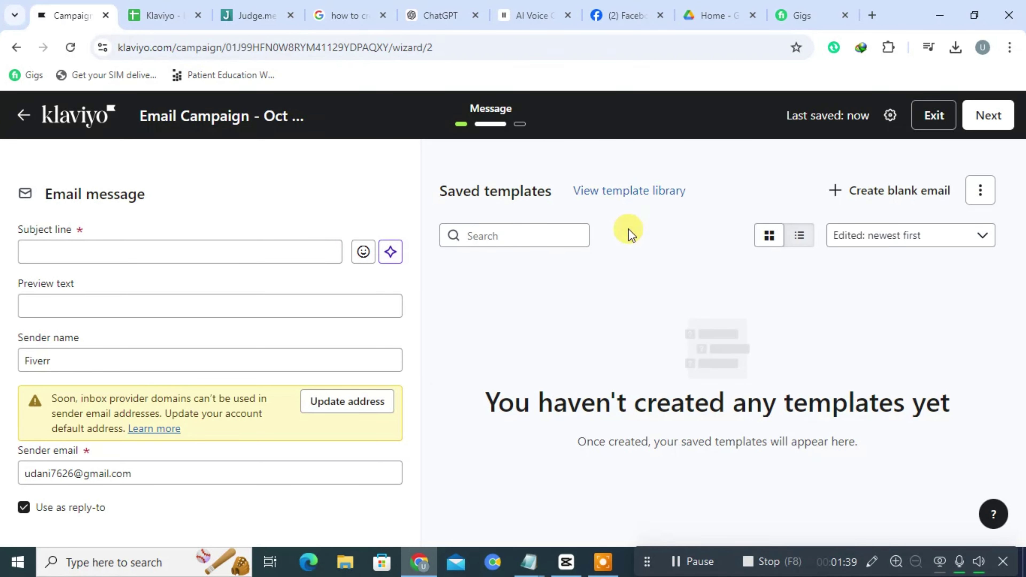
- Back out to the campaigns list showing the new draft, then switch to Judge.me
{"action": "left_click", "coordinate": [13, 117]}
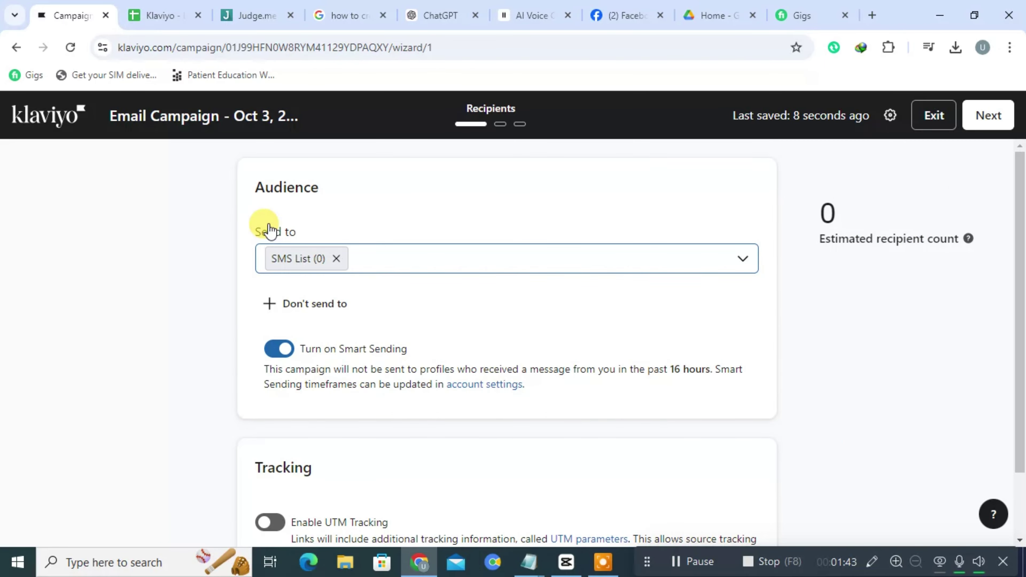
{"action": "left_click", "coordinate": [77, 116]}
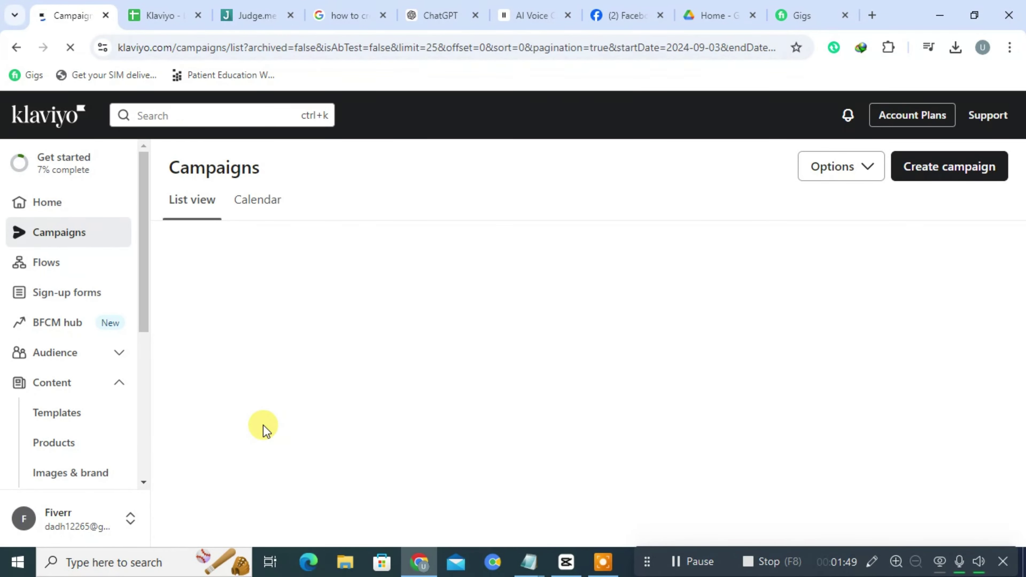
{"action": "scroll", "coordinate": [148, 348], "scroll_direction": "down", "scroll_amount": 6}
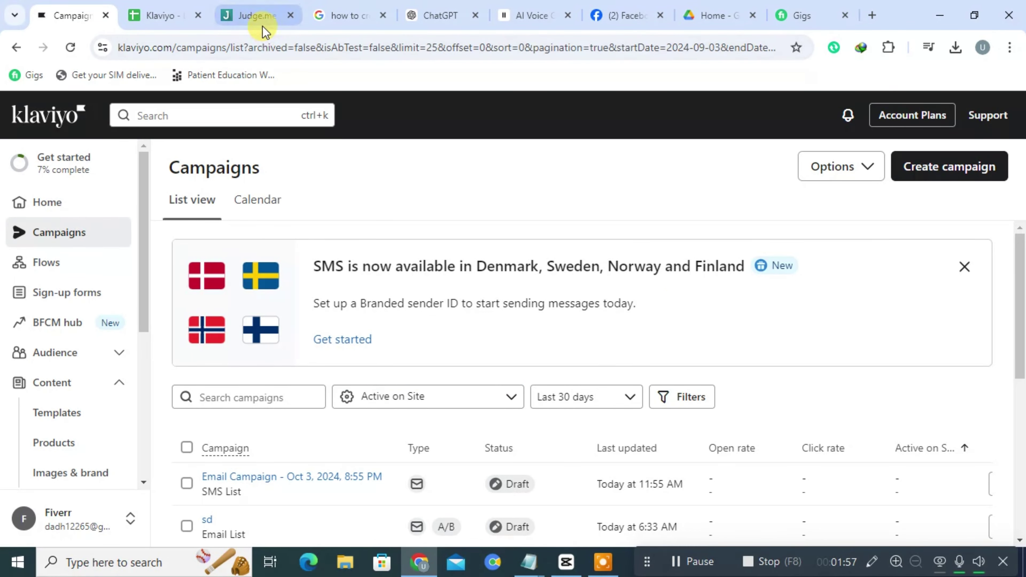
{"action": "left_click", "coordinate": [259, 16]}
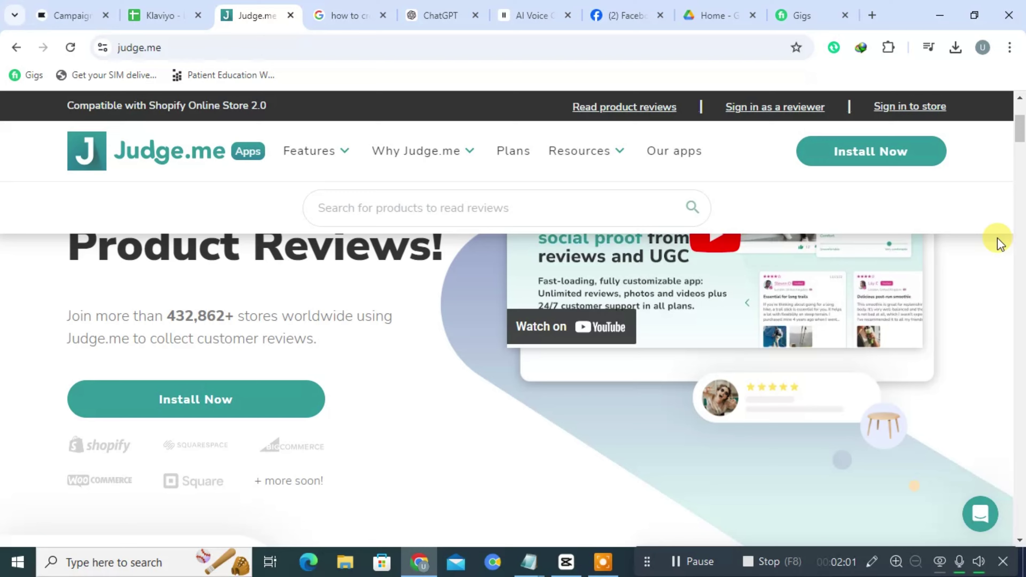
- Scroll the Judge.me home page past the 4 Easy Steps features to Our Plans
{"action": "scroll", "coordinate": [1019, 132], "scroll_direction": "down", "scroll_amount": 10}
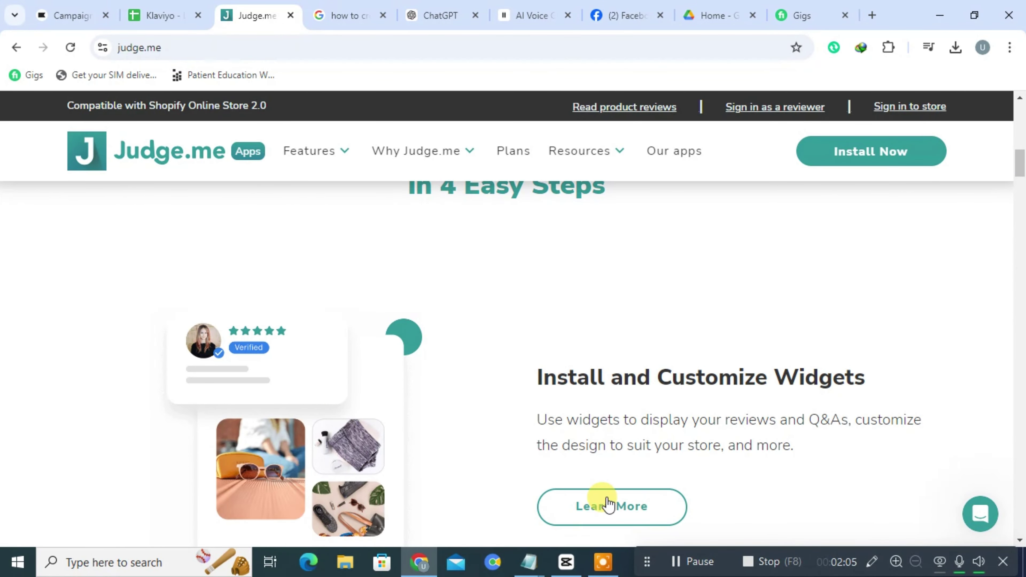
{"action": "scroll", "coordinate": [1022, 162], "scroll_direction": "down", "scroll_amount": 12}
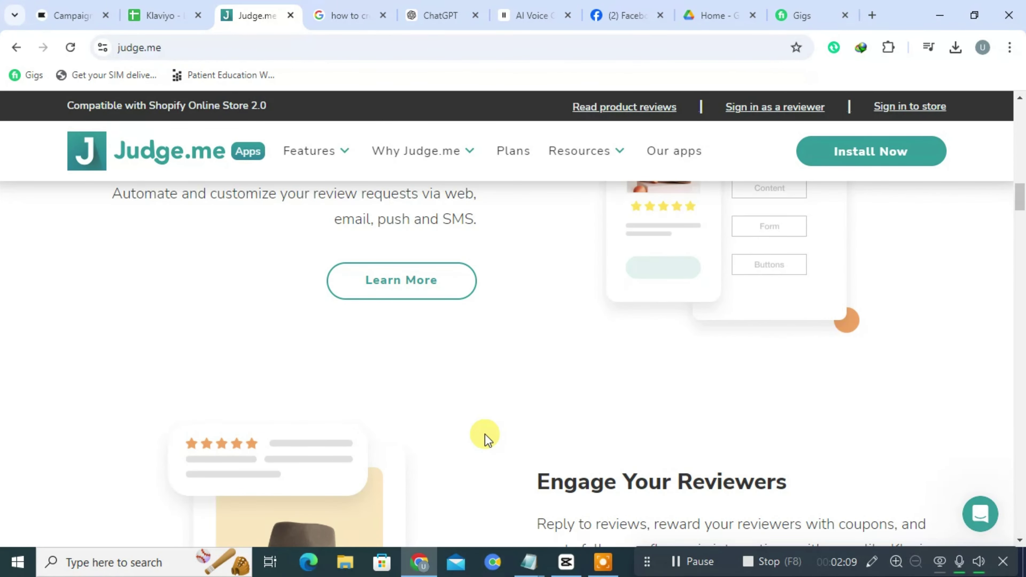
{"action": "left_click_drag", "start_coordinate": [1020, 198], "coordinate": [1020, 218]}
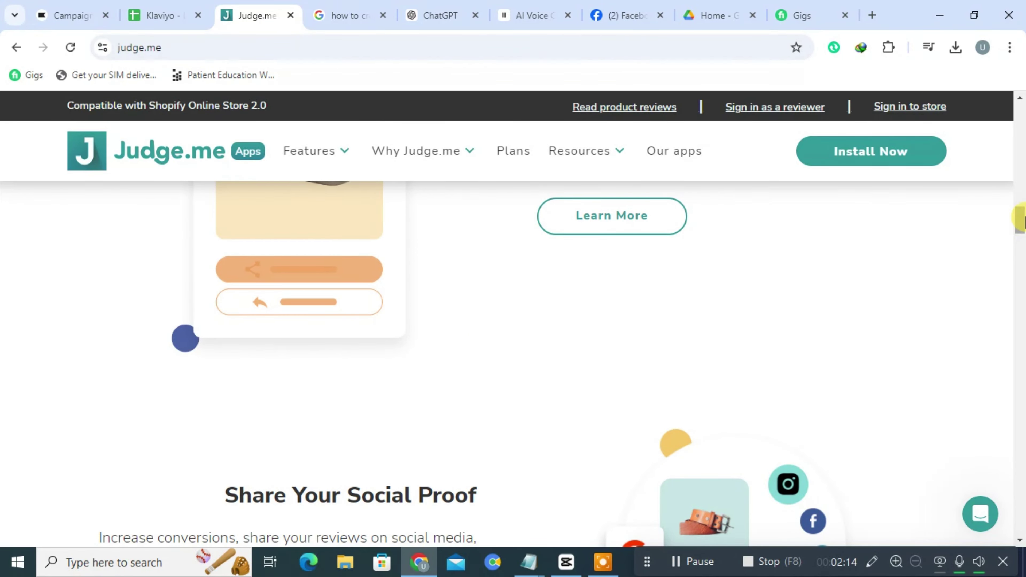
{"action": "left_click_drag", "start_coordinate": [1023, 224], "coordinate": [1022, 270]}
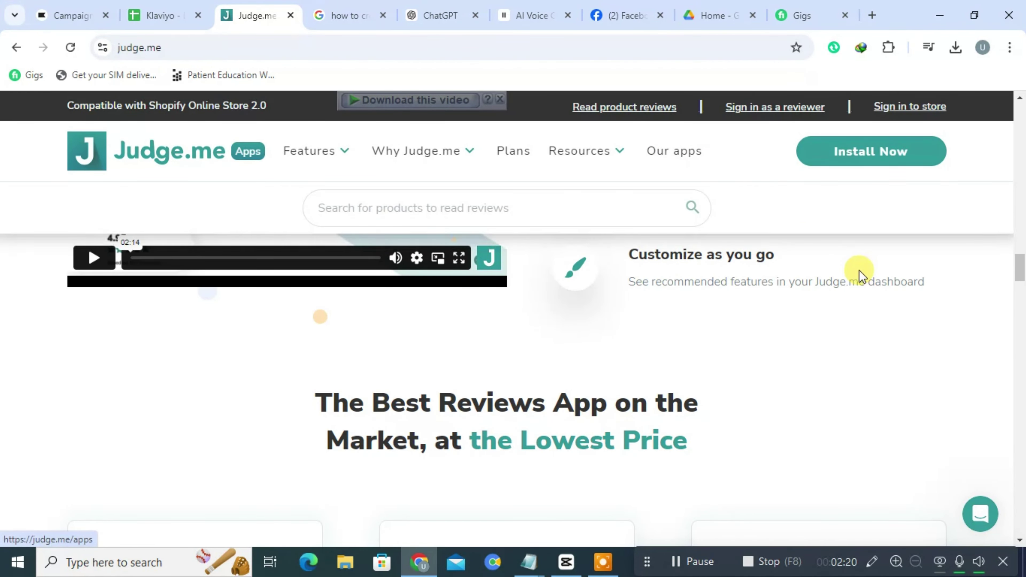
{"action": "scroll", "coordinate": [1020, 271], "scroll_direction": "down", "scroll_amount": 5}
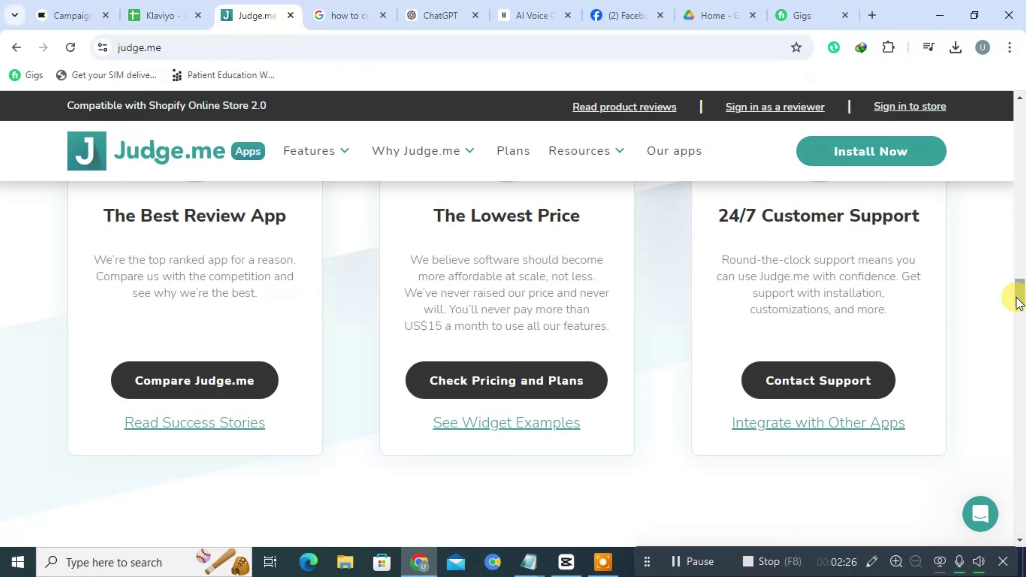
{"action": "scroll", "coordinate": [1012, 299], "scroll_direction": "down", "scroll_amount": 6}
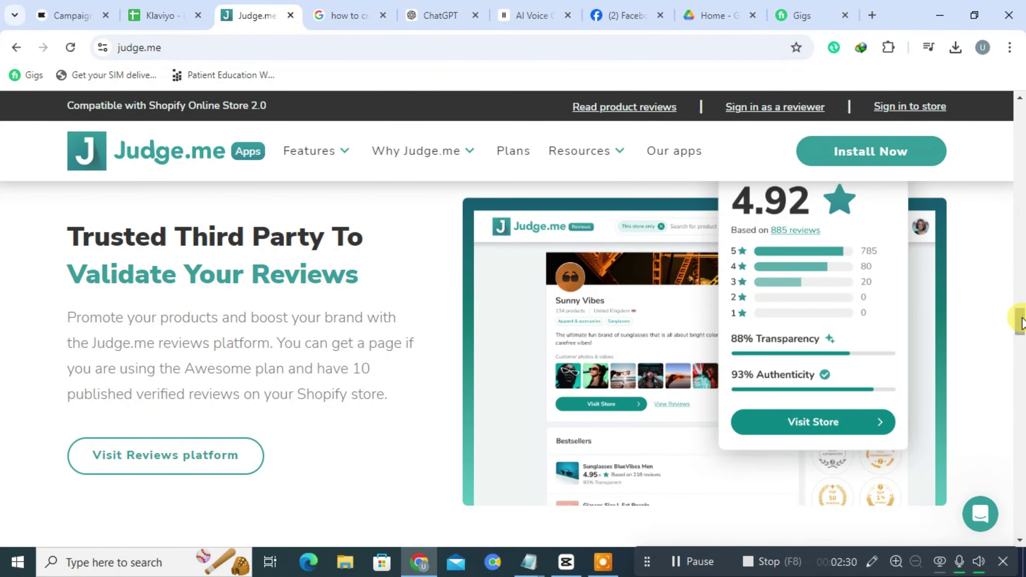
{"action": "left_click_drag", "start_coordinate": [1020, 318], "coordinate": [1021, 340]}
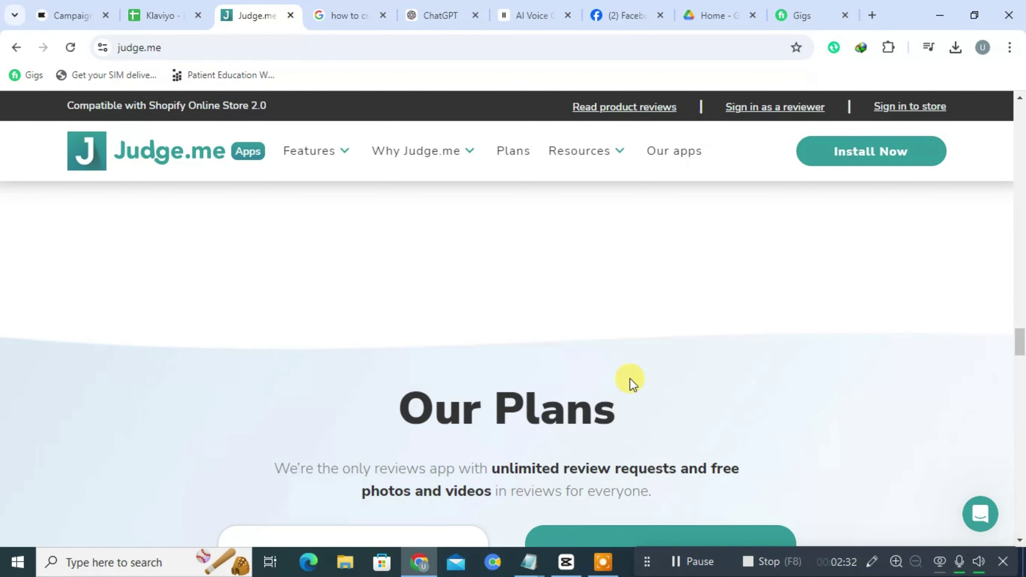
- Scroll through Forever Free and Awesome plans, 4.96 rating and Market Leading Numbers, then back up
{"action": "scroll", "coordinate": [1021, 347], "scroll_direction": "down", "scroll_amount": 8}
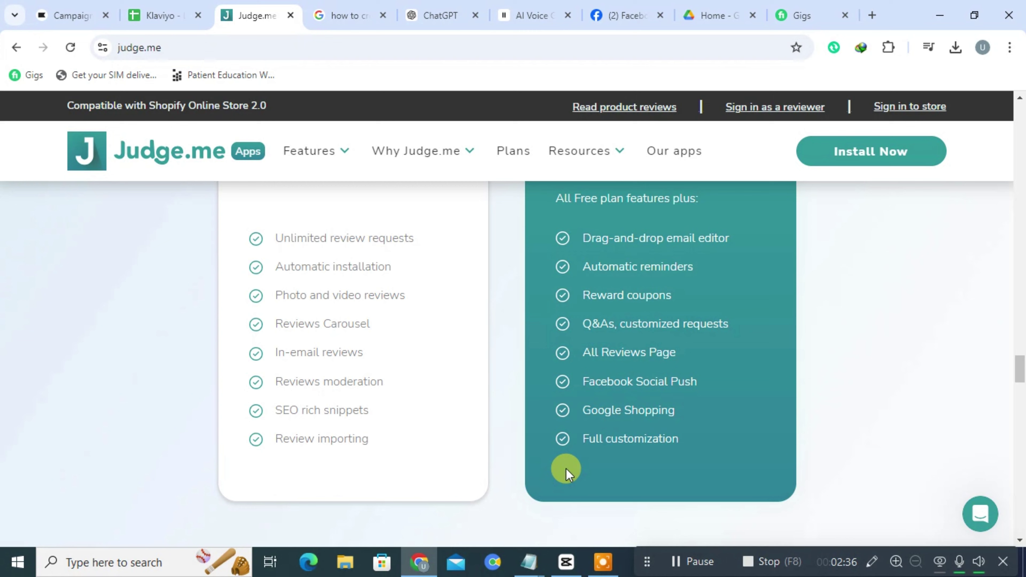
{"action": "scroll", "coordinate": [1021, 382], "scroll_direction": "down", "scroll_amount": 7}
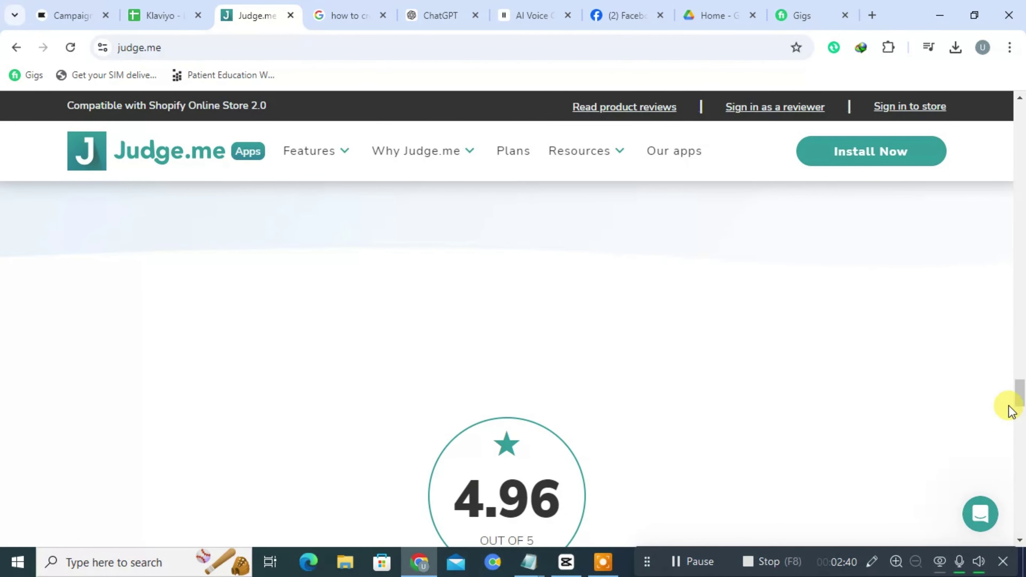
{"action": "left_click_drag", "start_coordinate": [1017, 402], "coordinate": [1016, 428]}
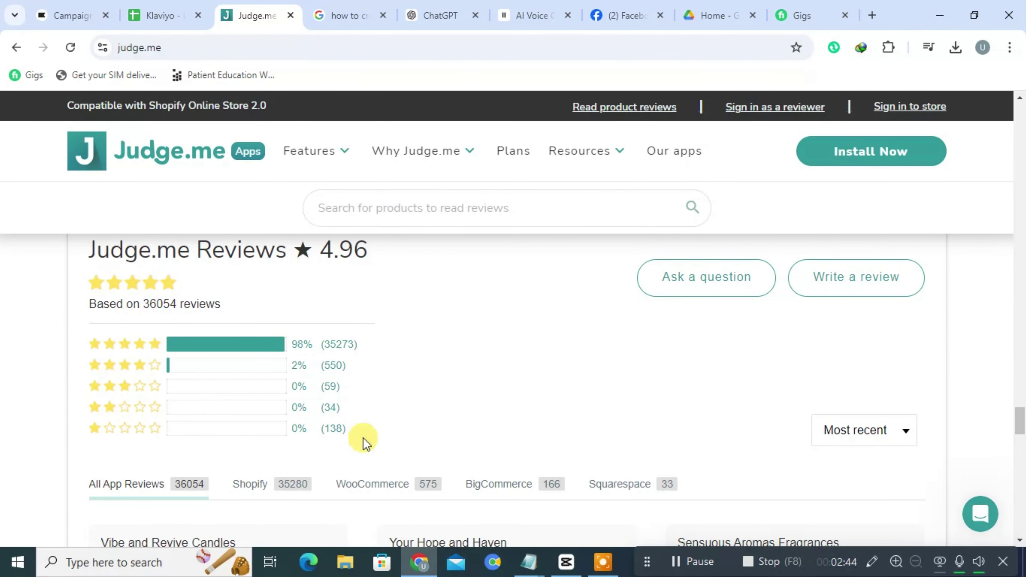
{"action": "scroll", "coordinate": [1017, 429], "scroll_direction": "down", "scroll_amount": 15}
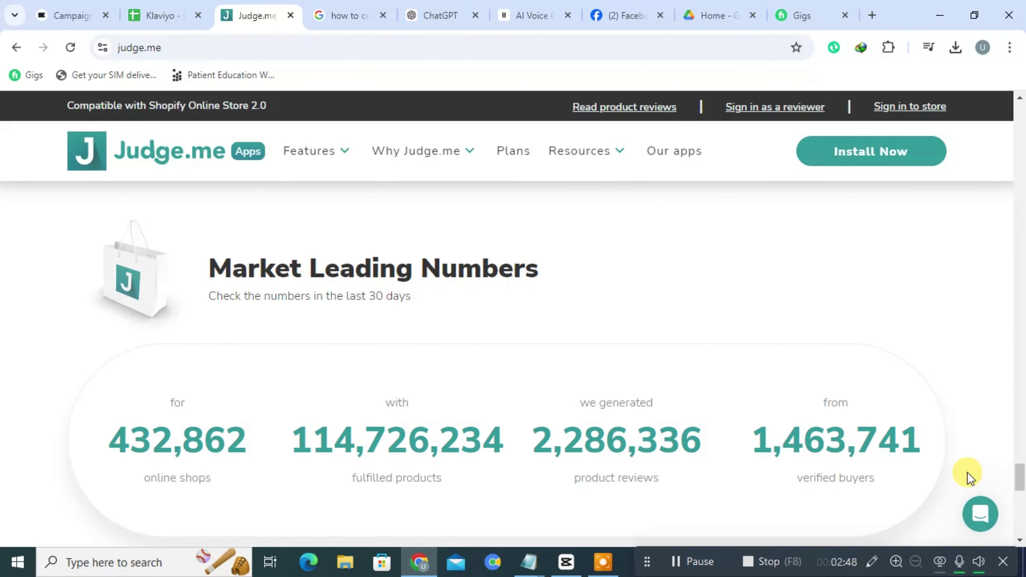
{"action": "left_click_drag", "start_coordinate": [1022, 479], "coordinate": [579, 342]}
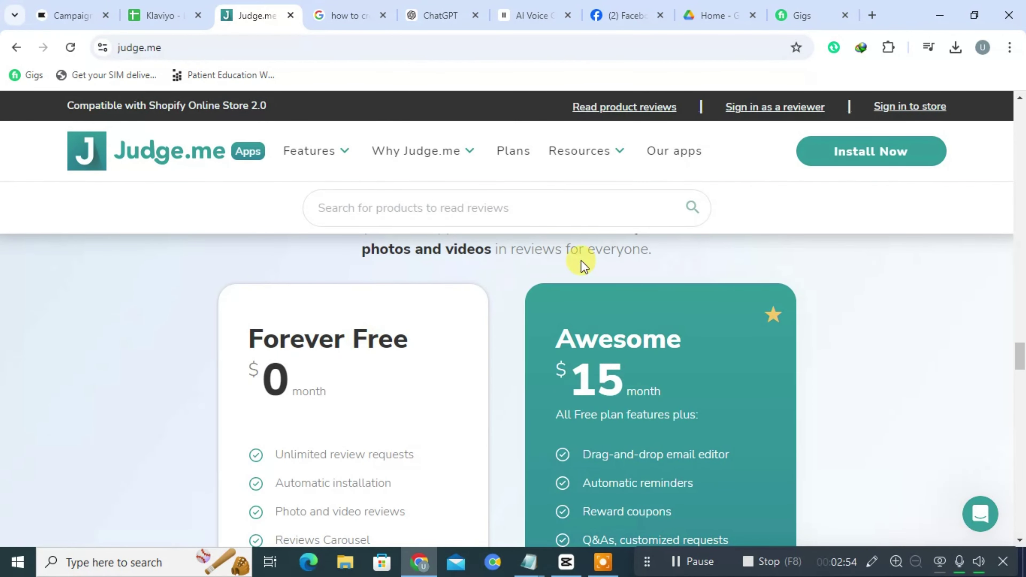
{"action": "left_click_drag", "start_coordinate": [1020, 362], "coordinate": [1021, 97]}
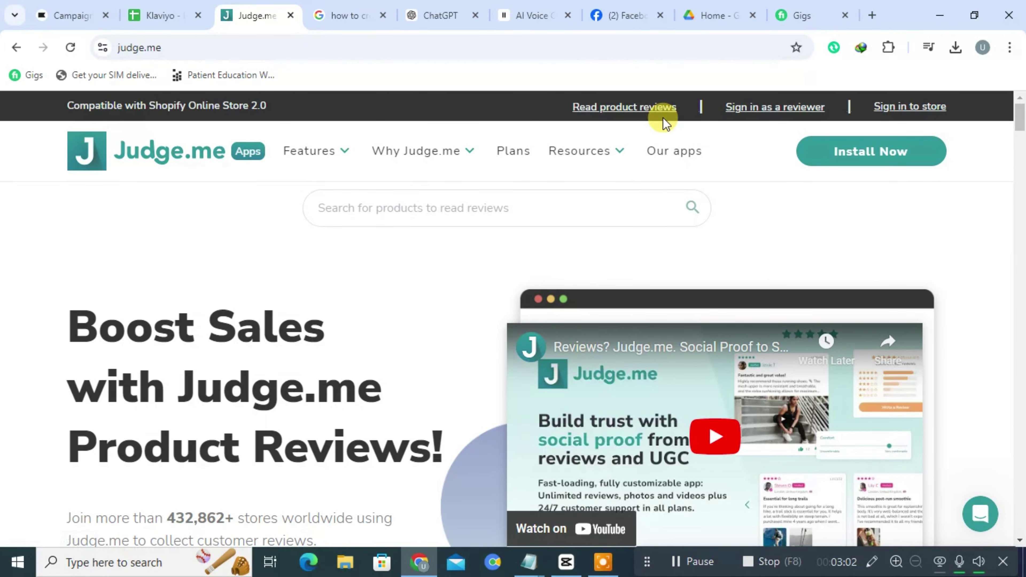
- Preview the Features, Why Judge.me and Resources mega-menus in the top navigation
{"action": "mouse_move", "coordinate": [434, 154]}
{"action": "mouse_move", "coordinate": [348, 157]}
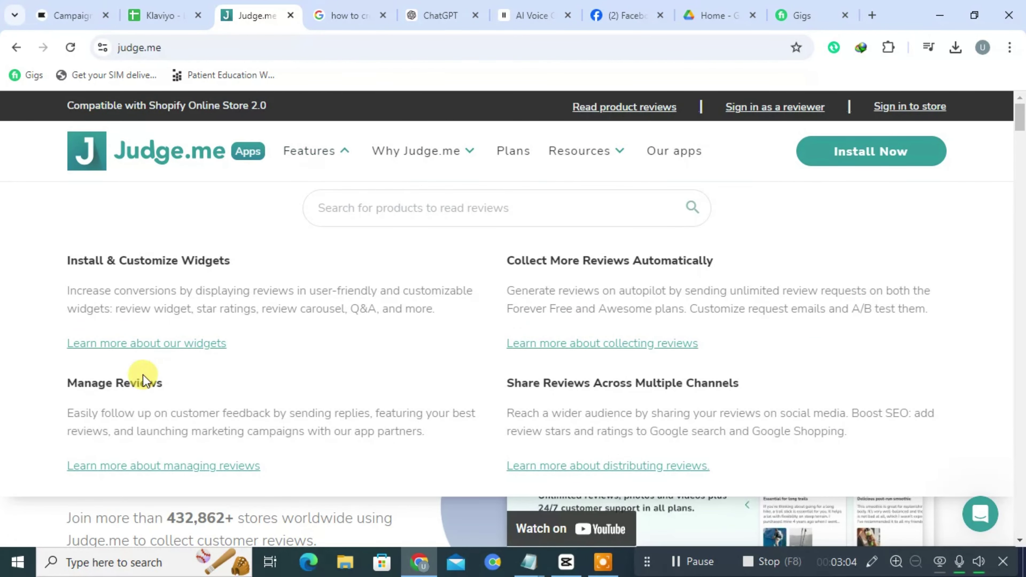
{"action": "mouse_move", "coordinate": [477, 158]}
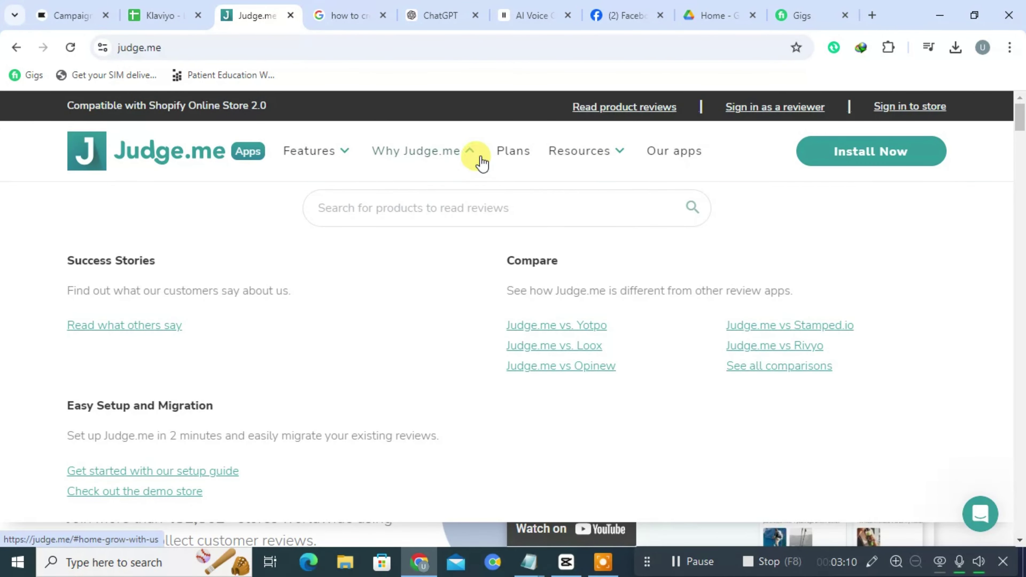
{"action": "mouse_move", "coordinate": [605, 163]}
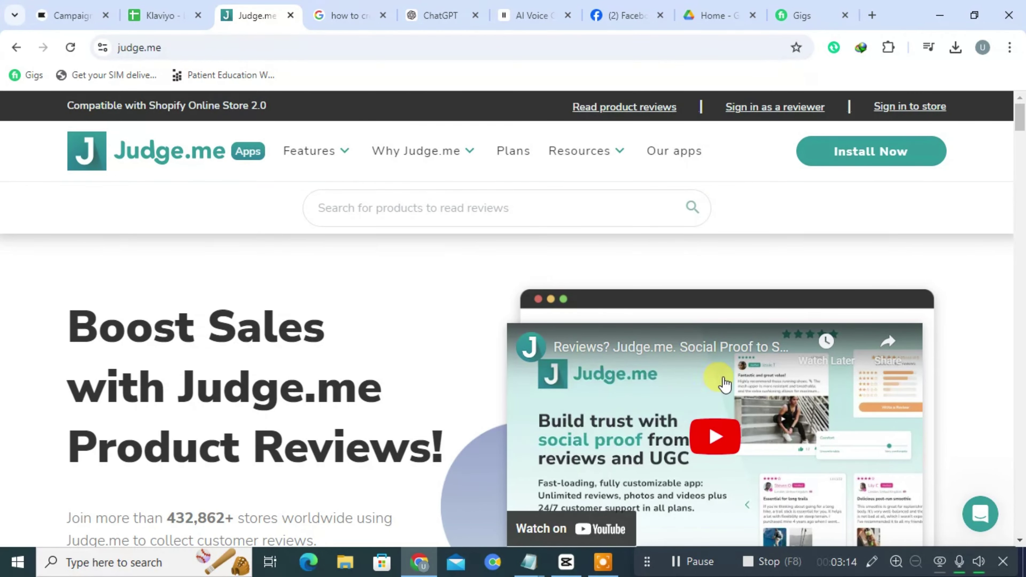
{"action": "mouse_move", "coordinate": [632, 161]}
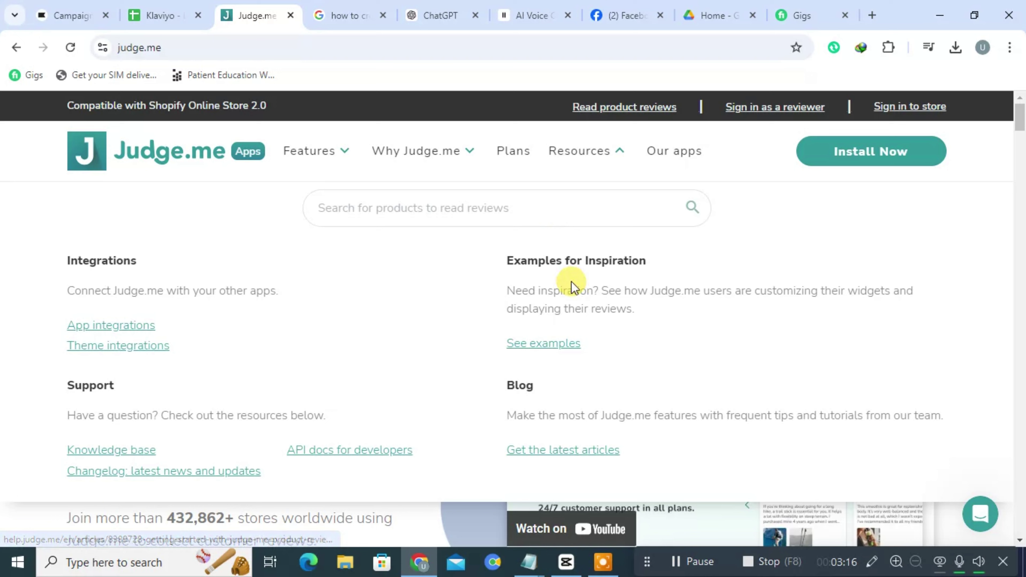